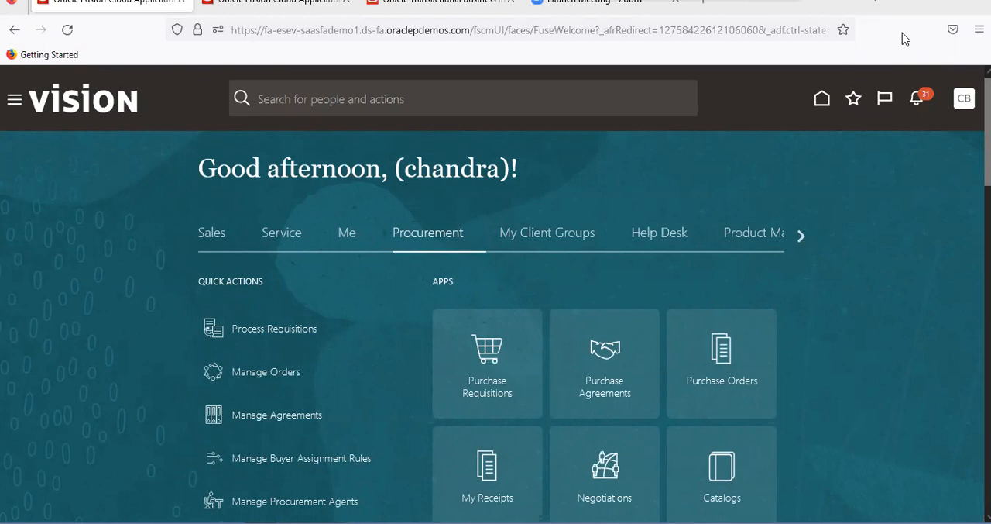
# In the Test Report analysis, give the Buyer User Name column the custom heading "Buyer Name"
pyautogui.click(267, 7)
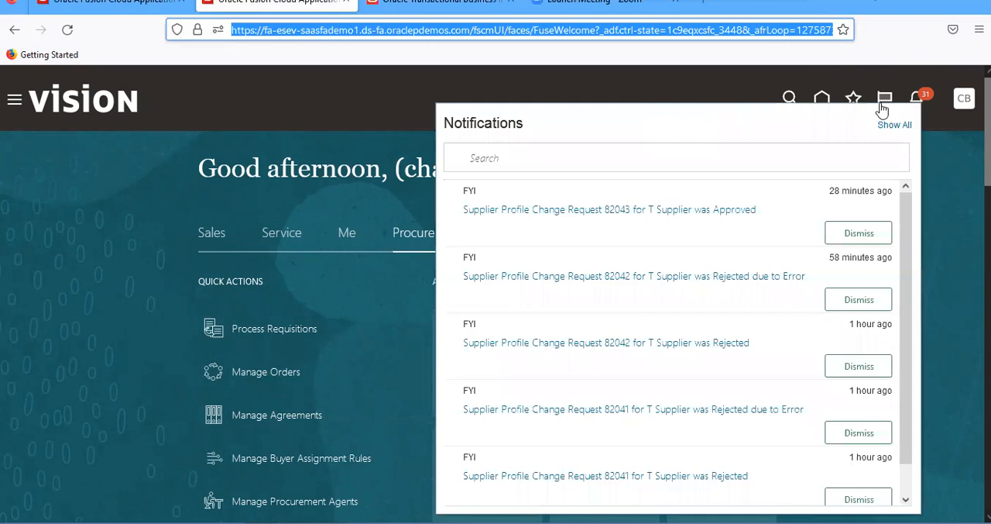
pyautogui.click(446, 9)
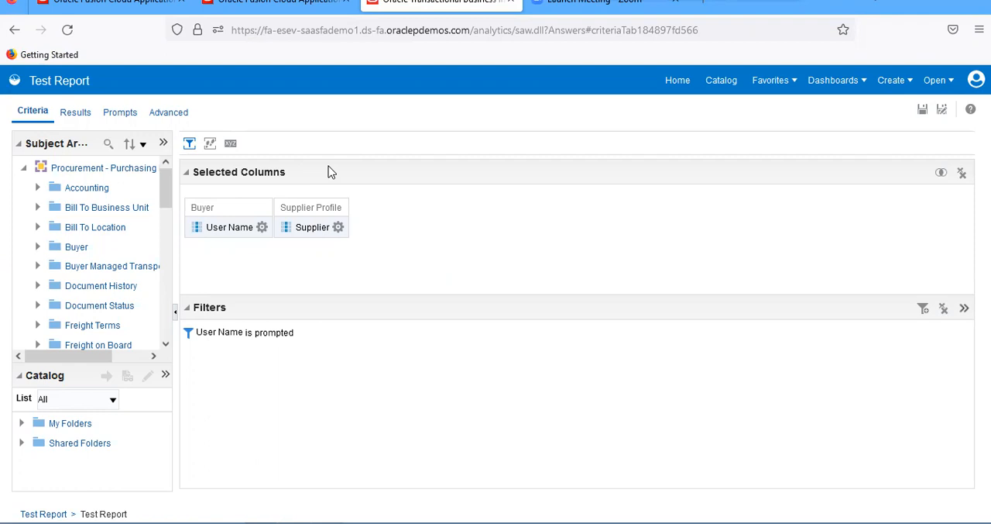
pyautogui.click(262, 228)
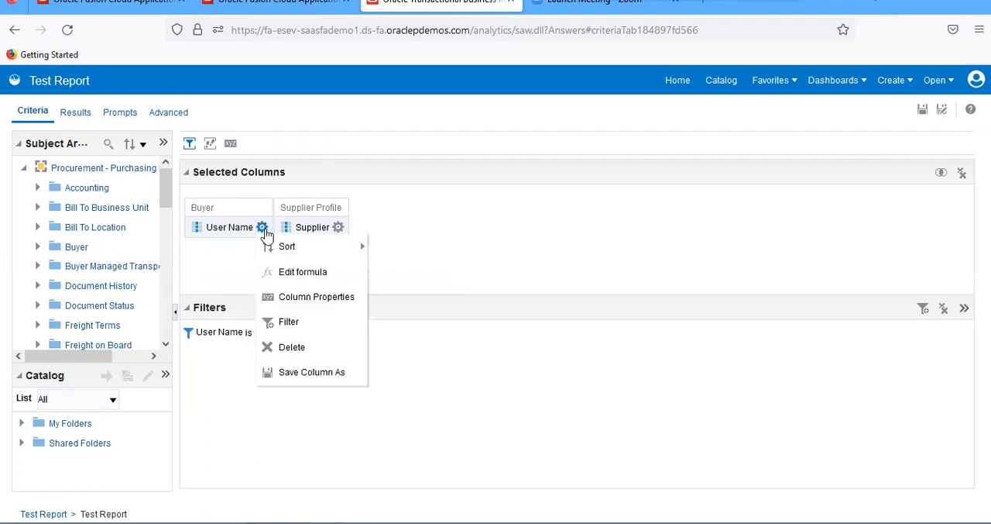
pyautogui.click(284, 273)
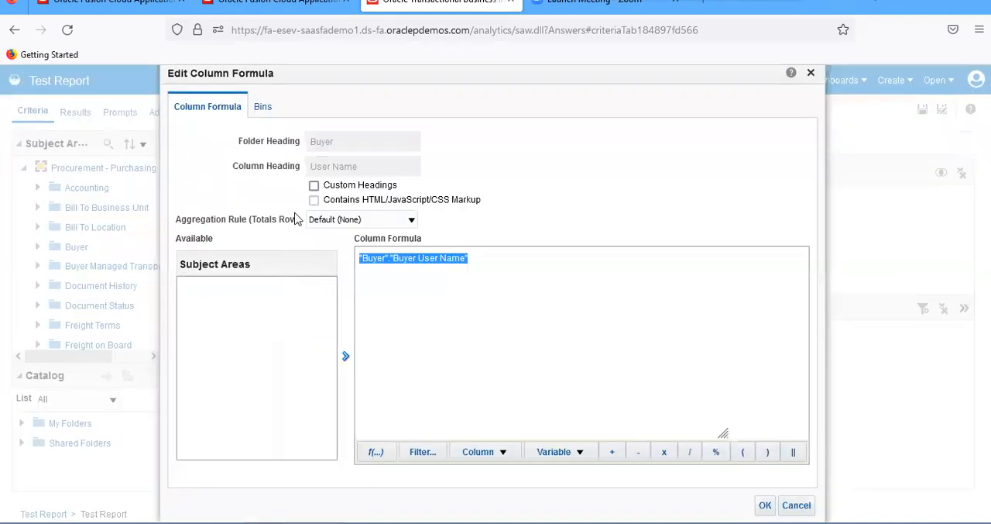
pyautogui.click(314, 187)
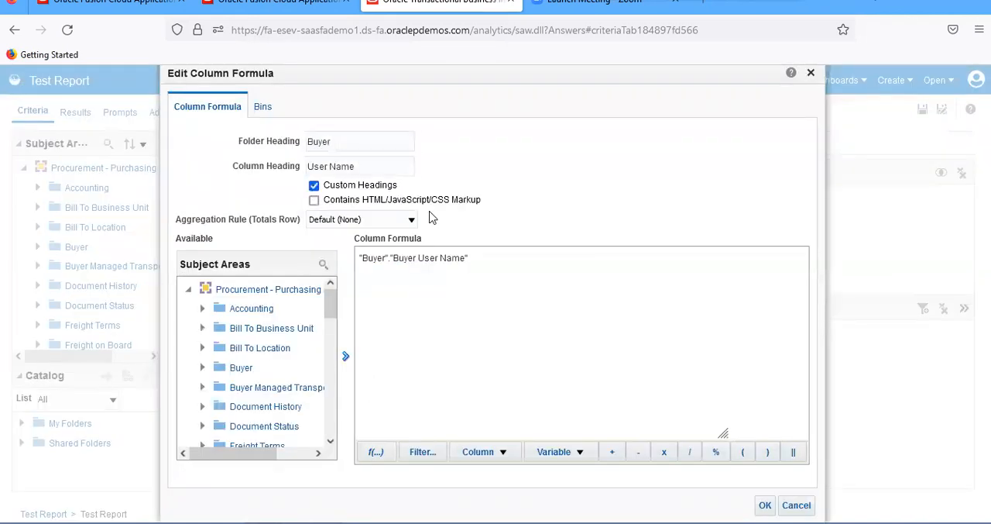
pyautogui.doubleClick(329, 166)
pyautogui.press('BackSpace')
pyautogui.write('Buy')
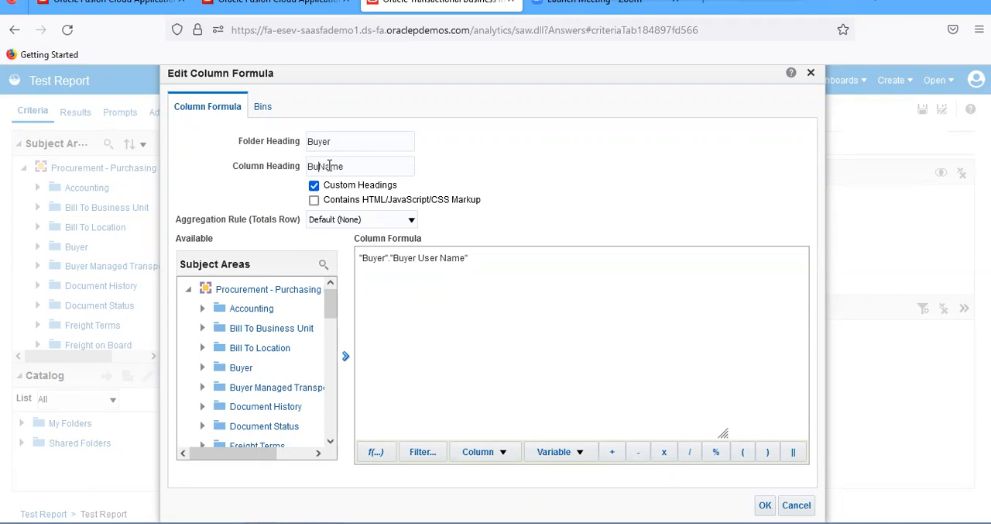
pyautogui.write('er')
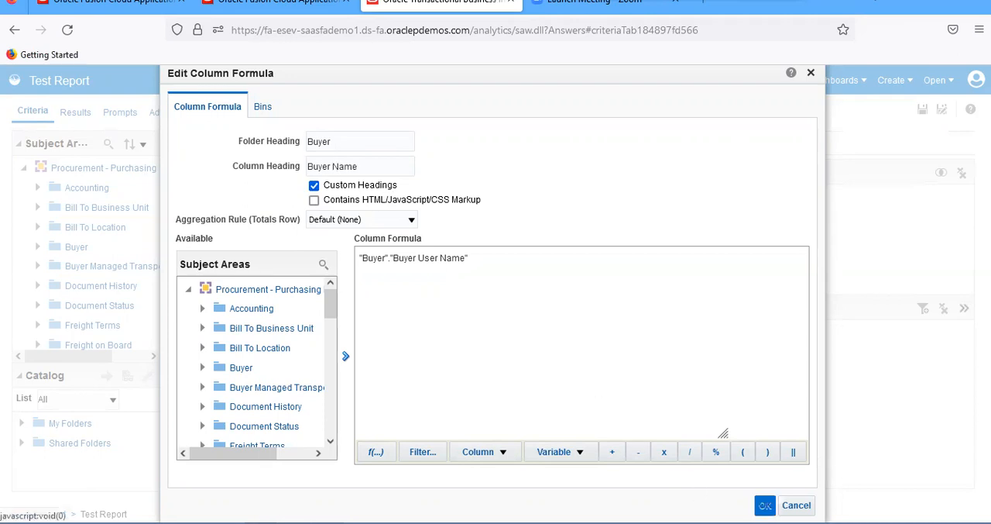
pyautogui.click(765, 505)
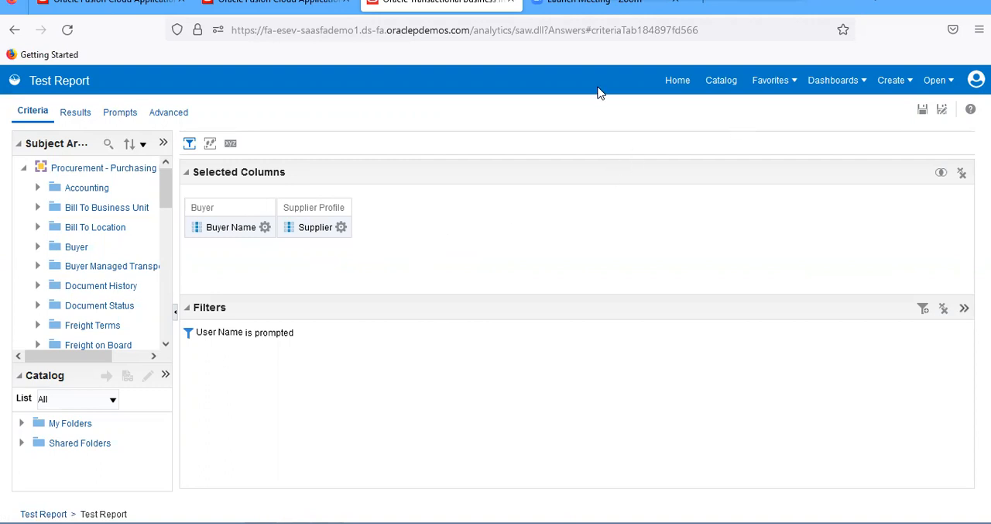
pyautogui.click(910, 80)
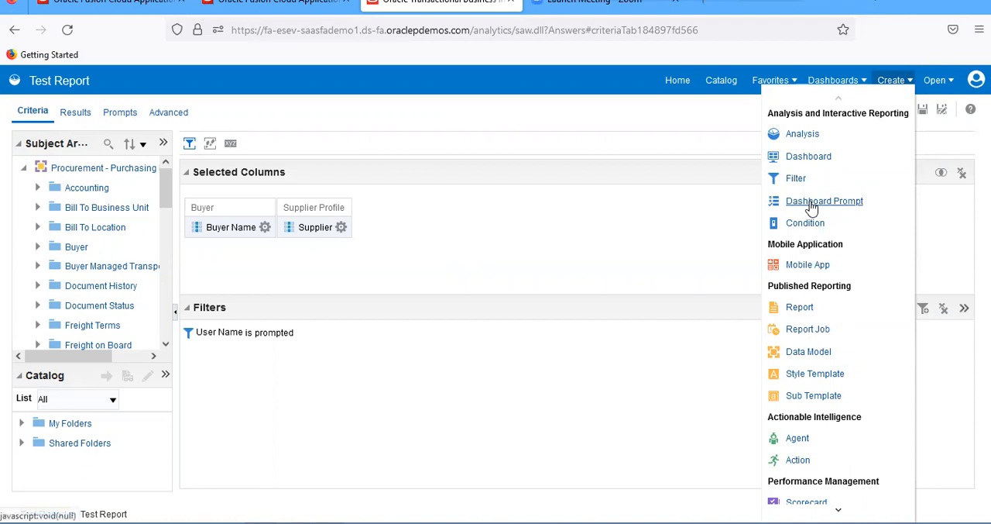
pyautogui.click(572, 225)
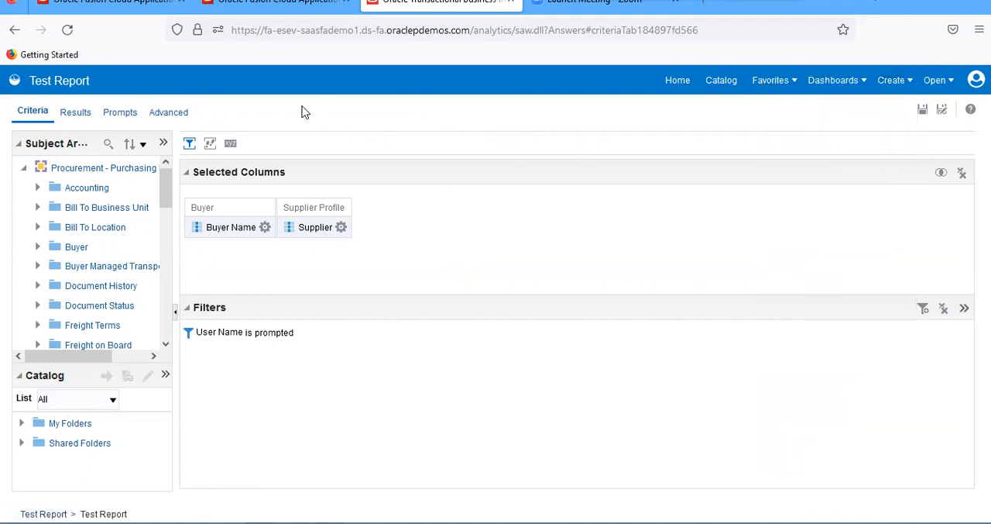
pyautogui.click(718, 87)
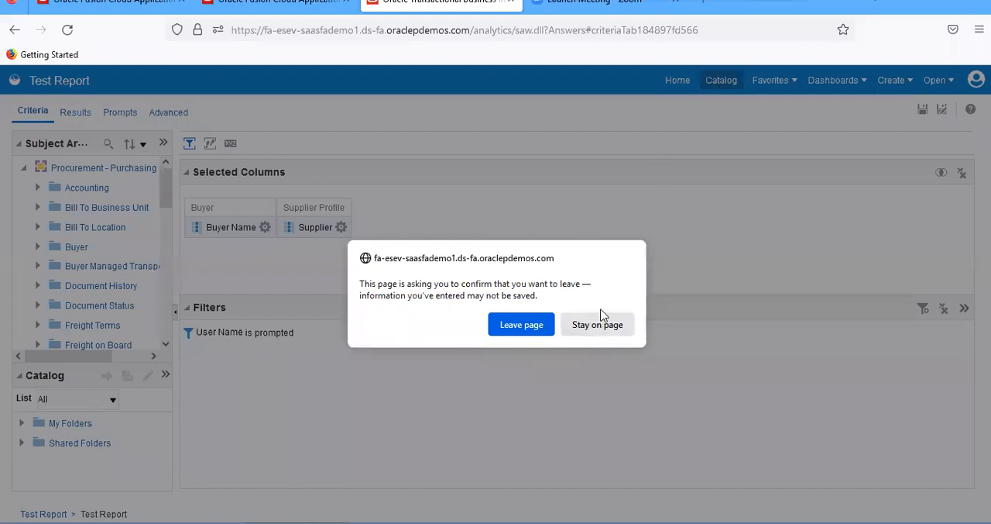
pyautogui.click(600, 326)
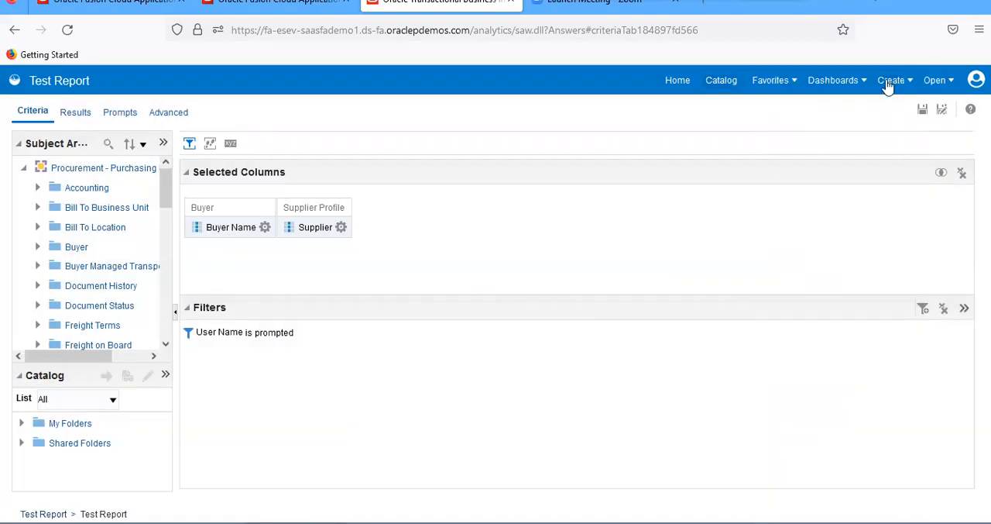
# Save Test Report and return to the catalog
pyautogui.click(923, 115)
pyautogui.click(723, 88)
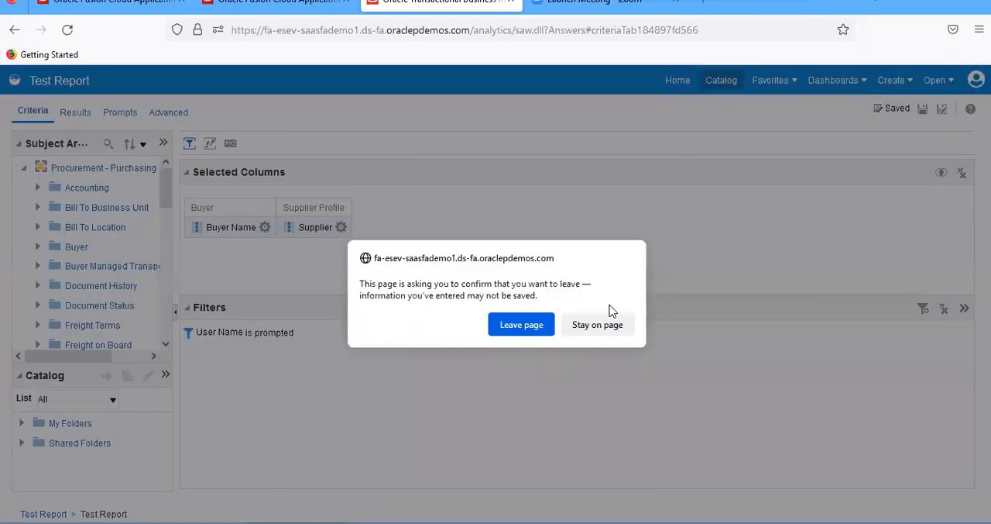
pyautogui.click(608, 329)
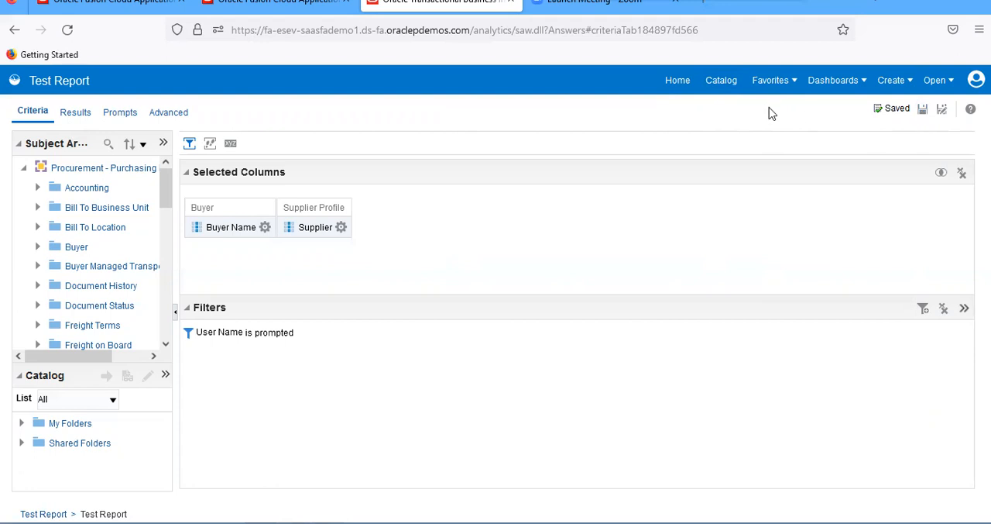
pyautogui.click(721, 89)
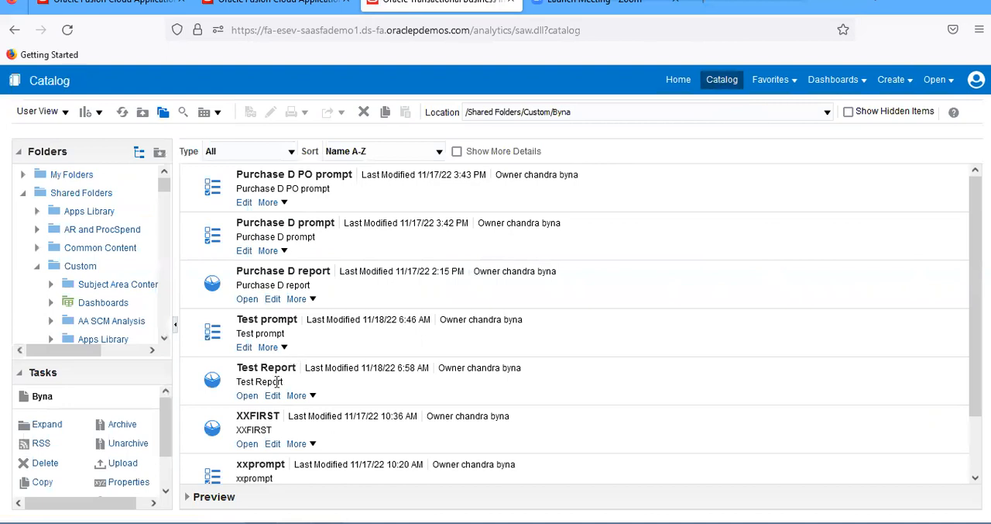
# In Test prompt, rename the Buyer prompt's presentation variable to p_buyer
pyautogui.click(243, 349)
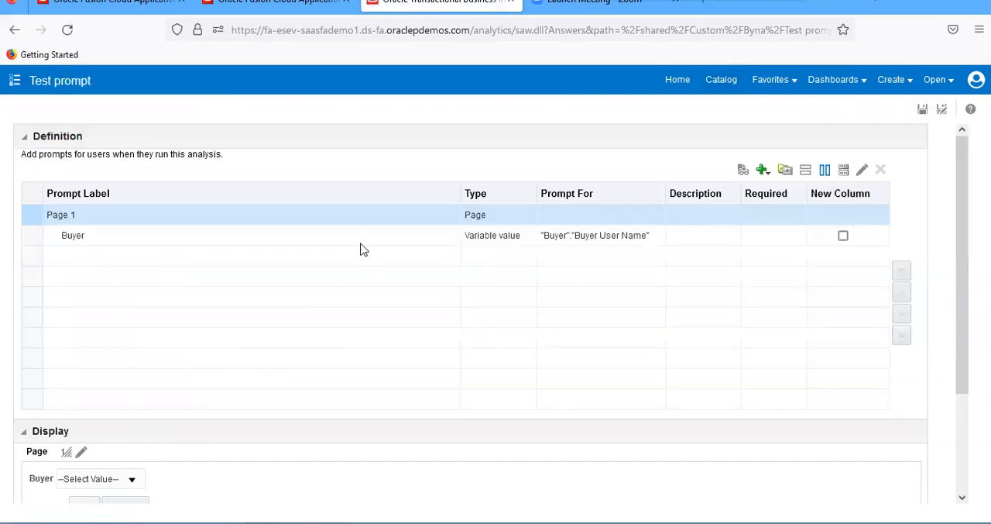
pyautogui.click(358, 246)
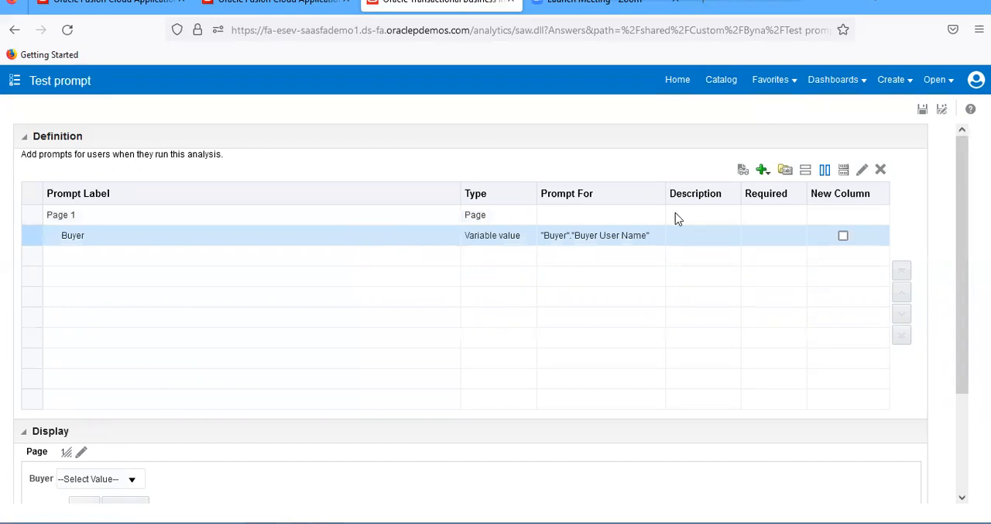
pyautogui.click(863, 171)
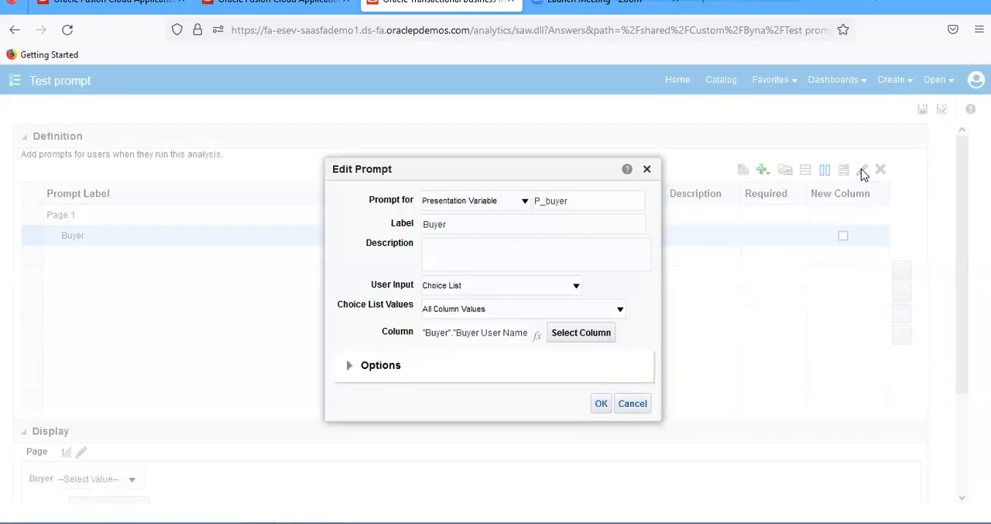
pyautogui.click(540, 200)
pyautogui.press('BackSpace')
pyautogui.write('p')
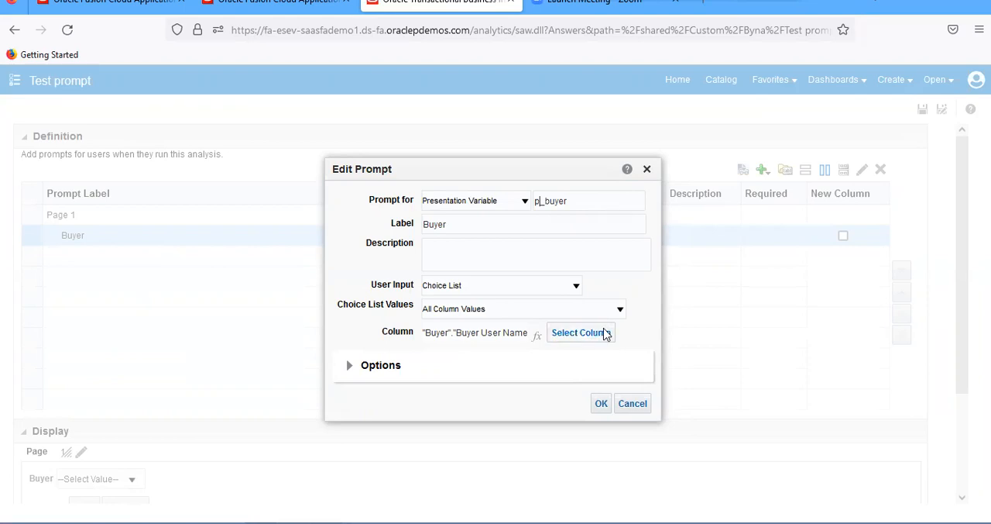
pyautogui.click(602, 404)
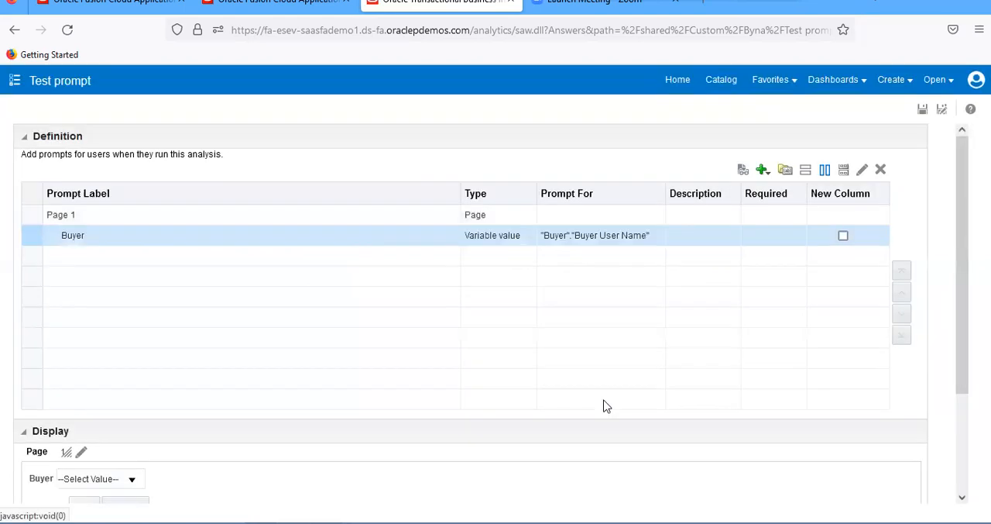
# Save Test prompt and reopen Test Report for editing from the catalog
pyautogui.click(922, 110)
pyautogui.click(714, 91)
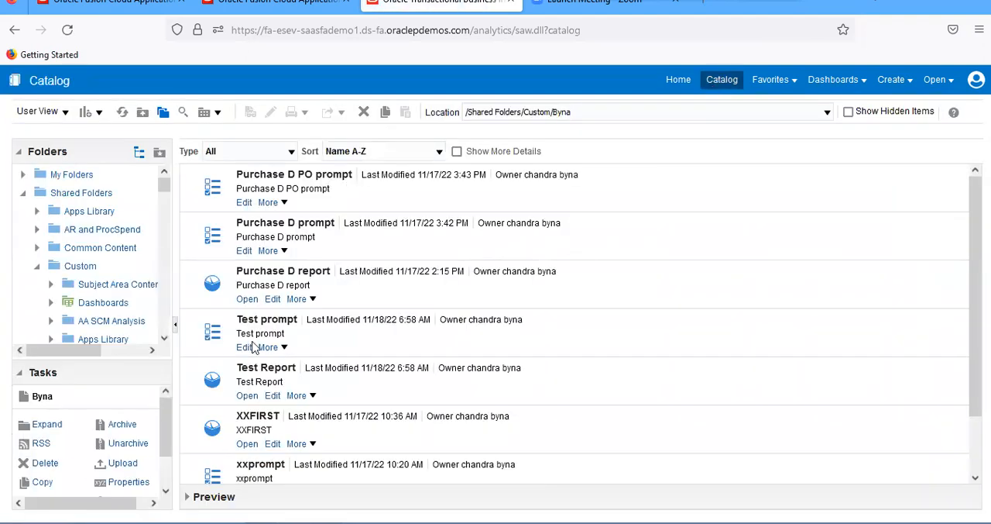
pyautogui.click(272, 396)
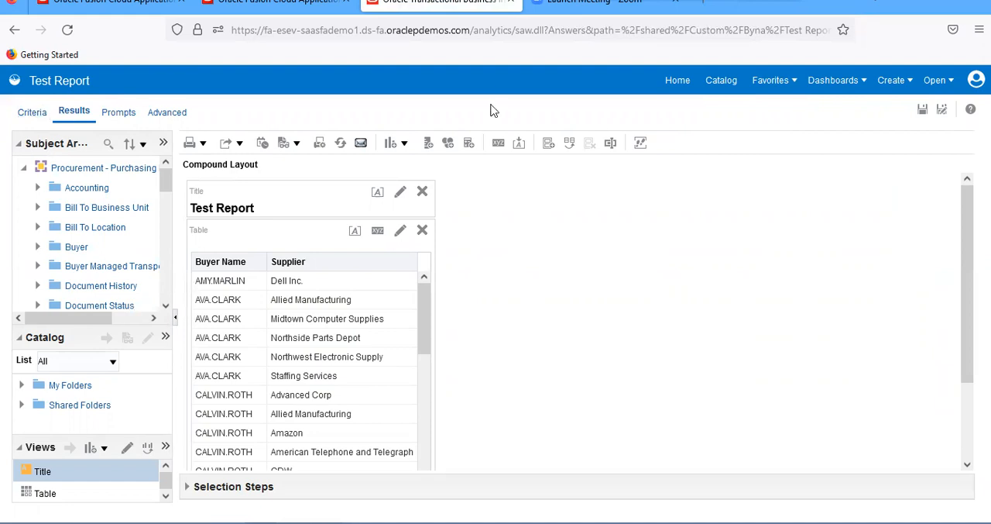
# Set the account's Analysis Editor preference to "Start on Criteria tab when editing Analysis" and save the report
pyautogui.click(975, 79)
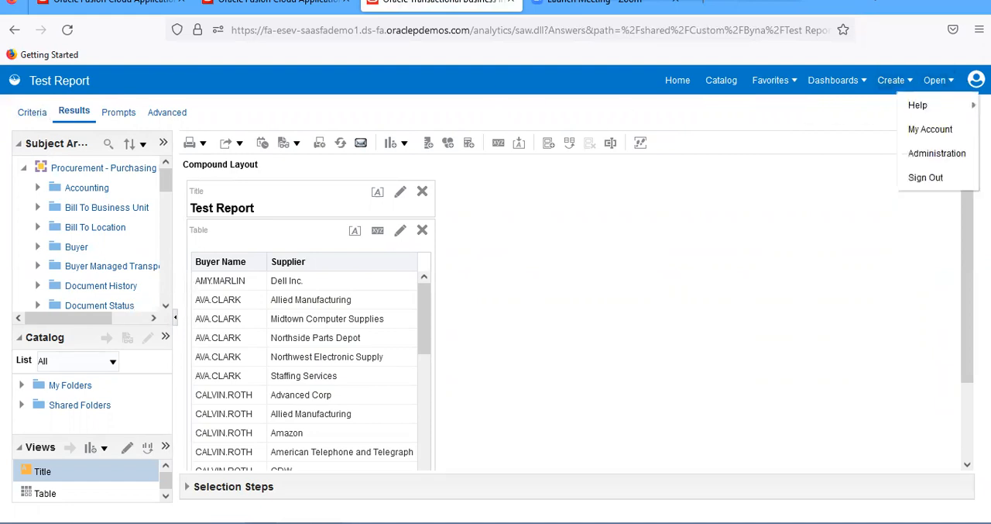
pyautogui.click(945, 129)
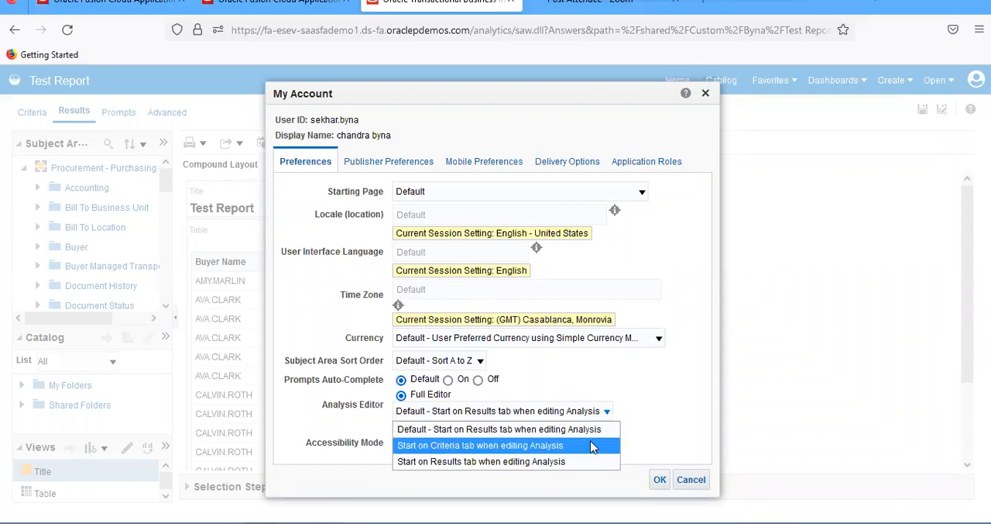
pyautogui.click(591, 445)
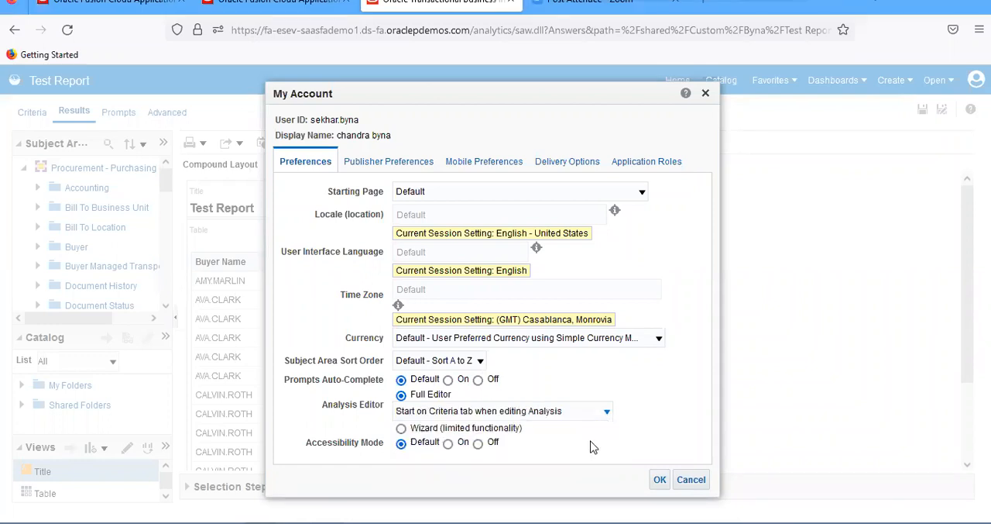
pyautogui.click(660, 478)
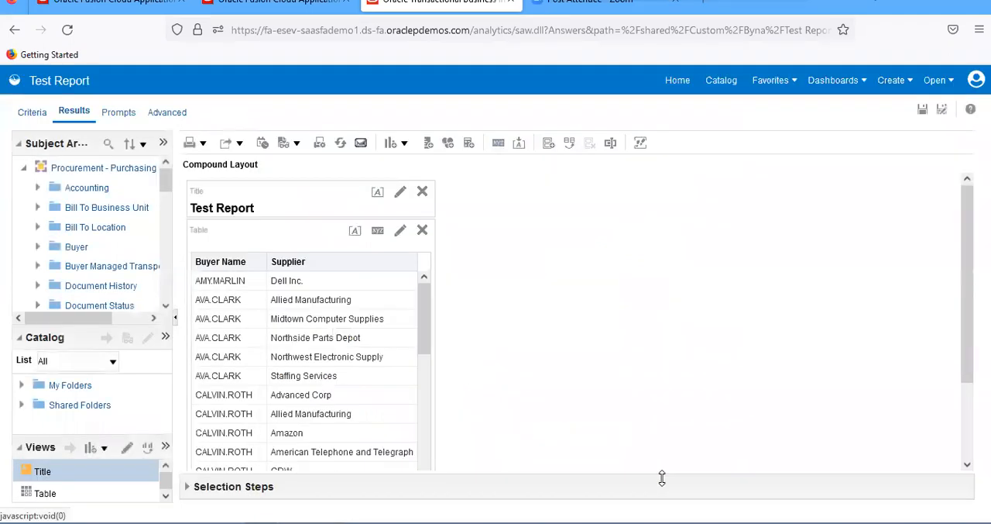
pyautogui.click(922, 113)
# Add a filter on the Supplier column using the presentation variable p_buyer with operator "is equal to / is in", and save the report
pyautogui.click(32, 113)
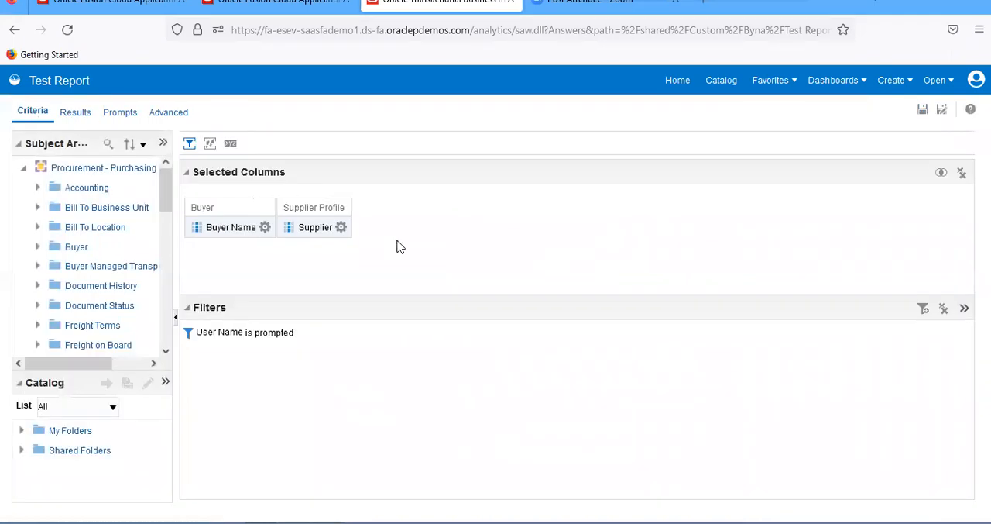
pyautogui.click(342, 227)
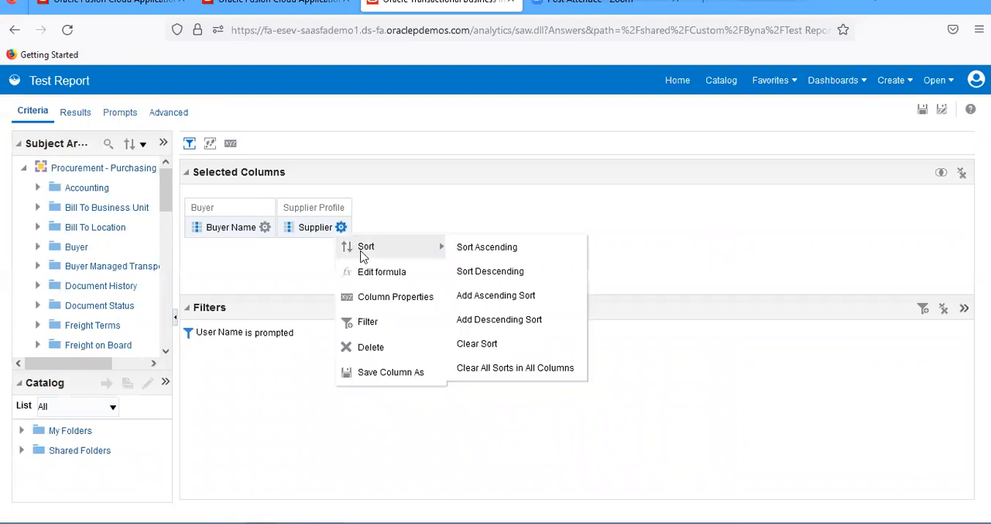
pyautogui.click(368, 322)
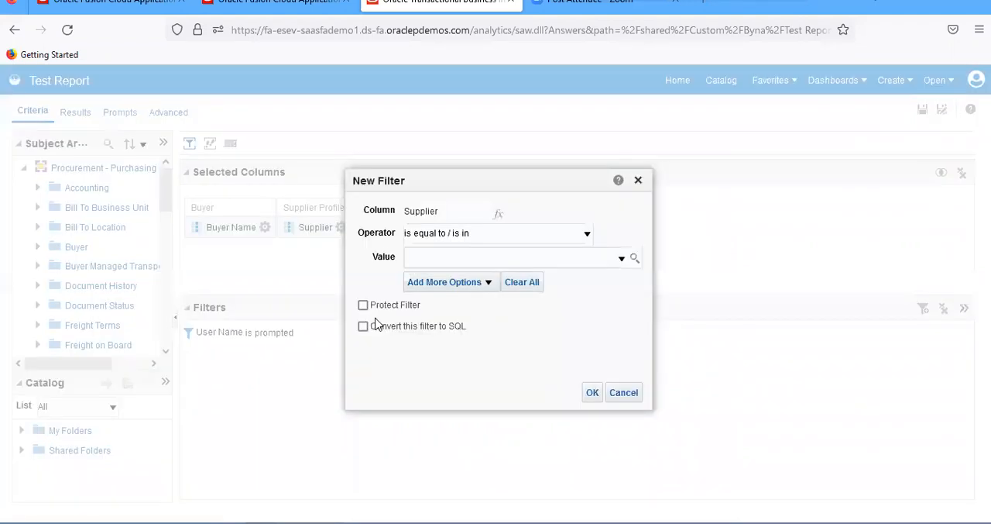
pyautogui.click(434, 287)
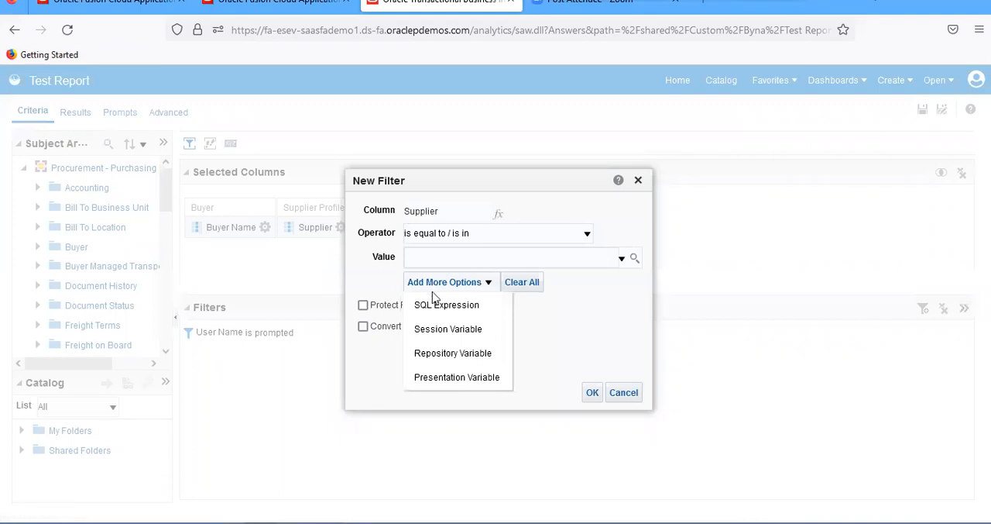
pyautogui.click(438, 377)
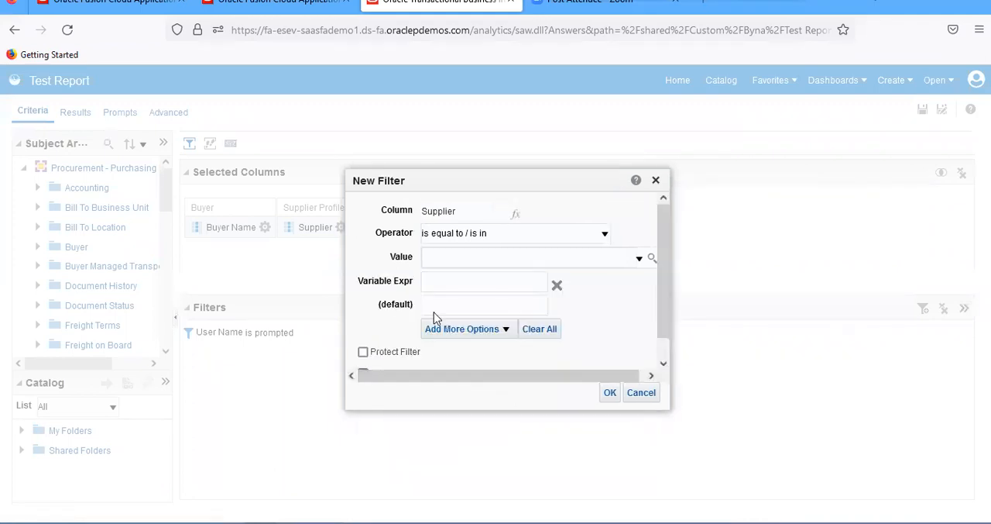
pyautogui.click(434, 285)
pyautogui.write('p_buyer')
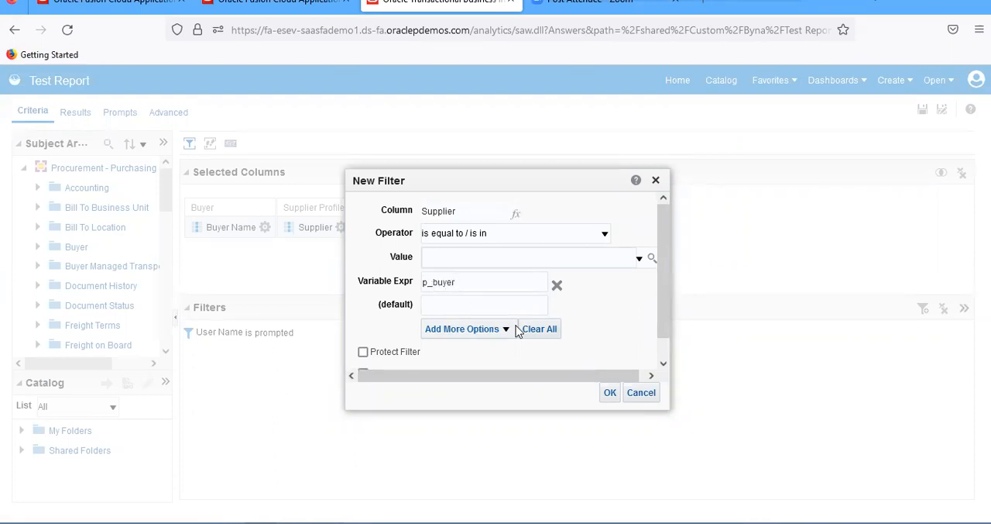
pyautogui.click(612, 393)
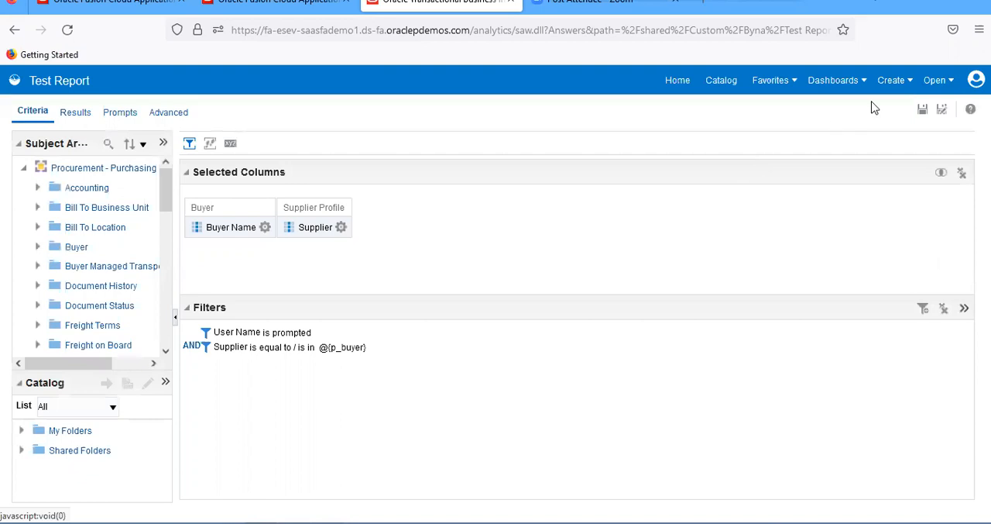
pyautogui.click(925, 110)
# Set the default value of p_buyer in the Supplier filter to %, check the report results and save Test Report
pyautogui.click(79, 117)
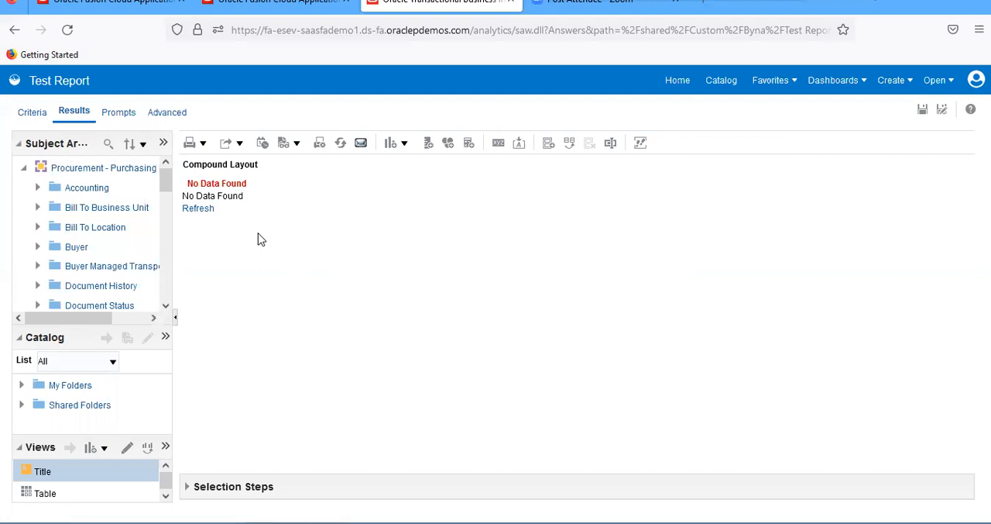
pyautogui.click(31, 120)
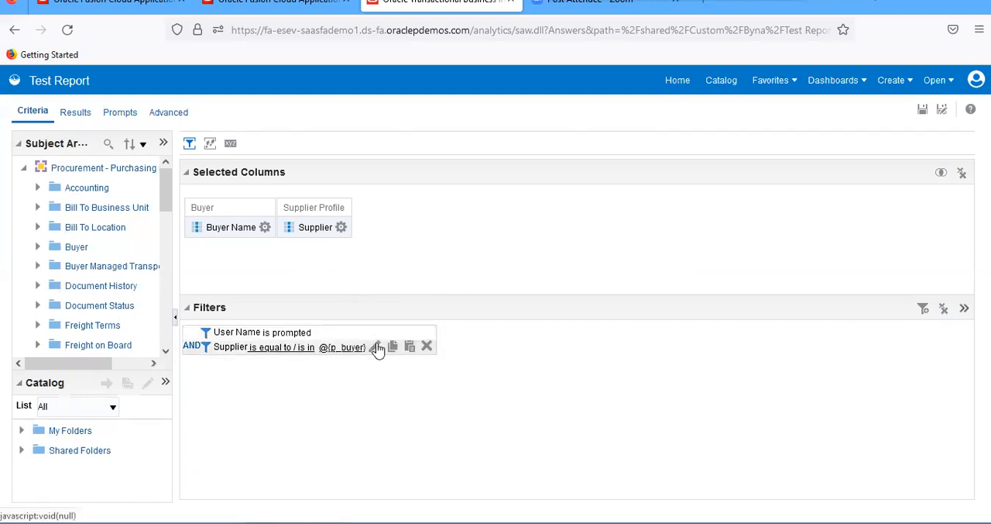
pyautogui.click(377, 347)
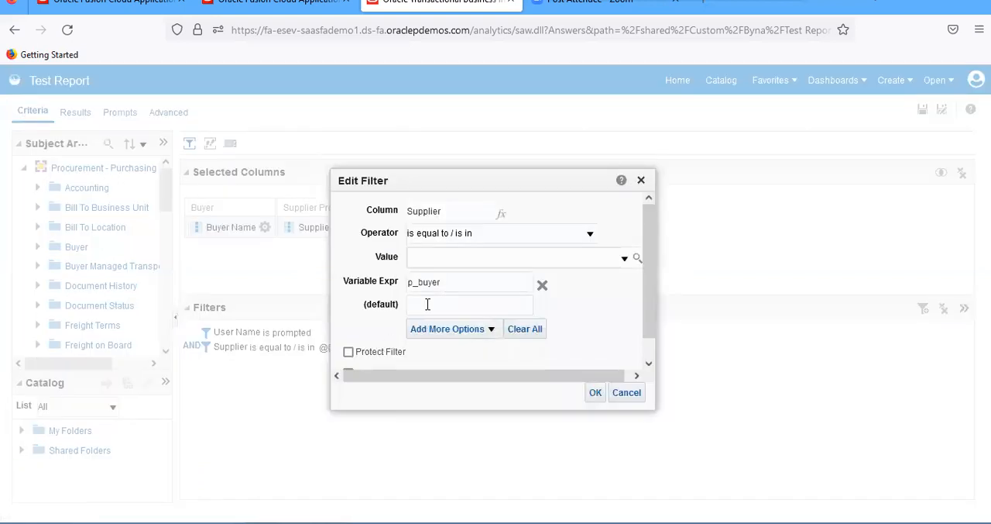
pyautogui.write('%')
pyautogui.click(595, 393)
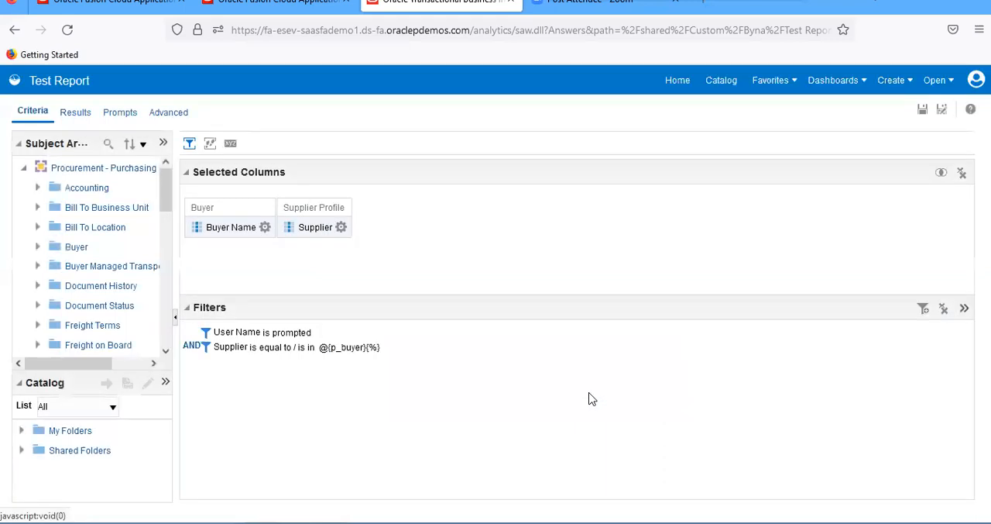
pyautogui.click(921, 111)
pyautogui.click(75, 113)
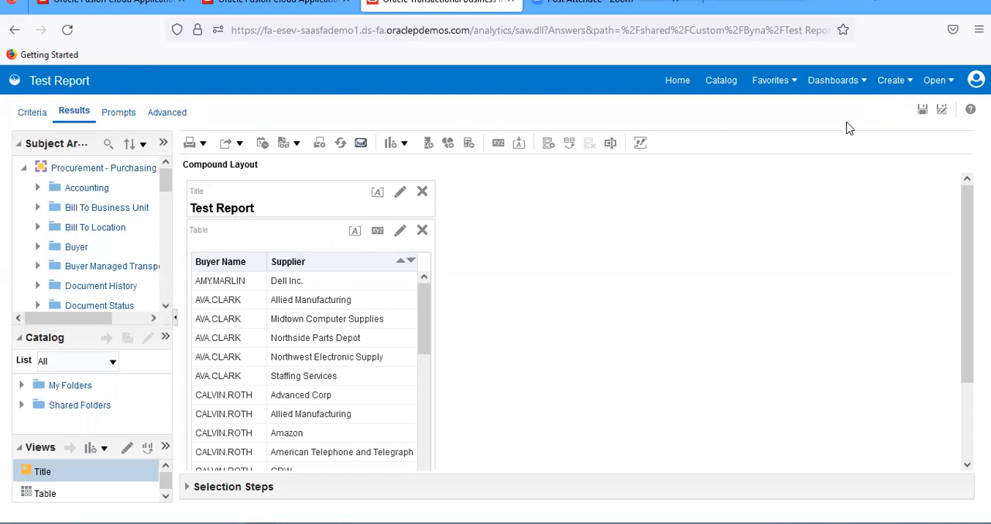
pyautogui.click(922, 110)
# Start a new dashboard and name it "Test DashBoard"
pyautogui.click(947, 84)
pyautogui.click(892, 85)
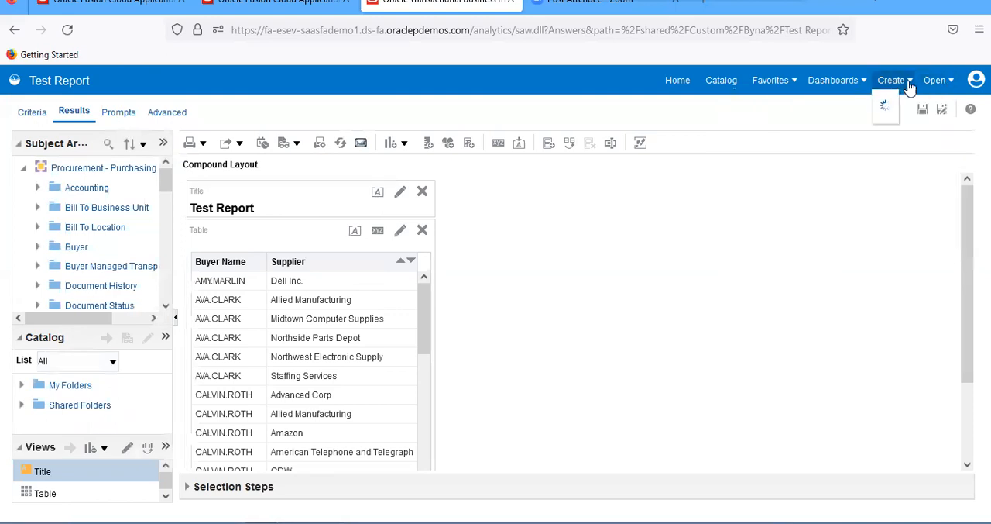
pyautogui.click(815, 157)
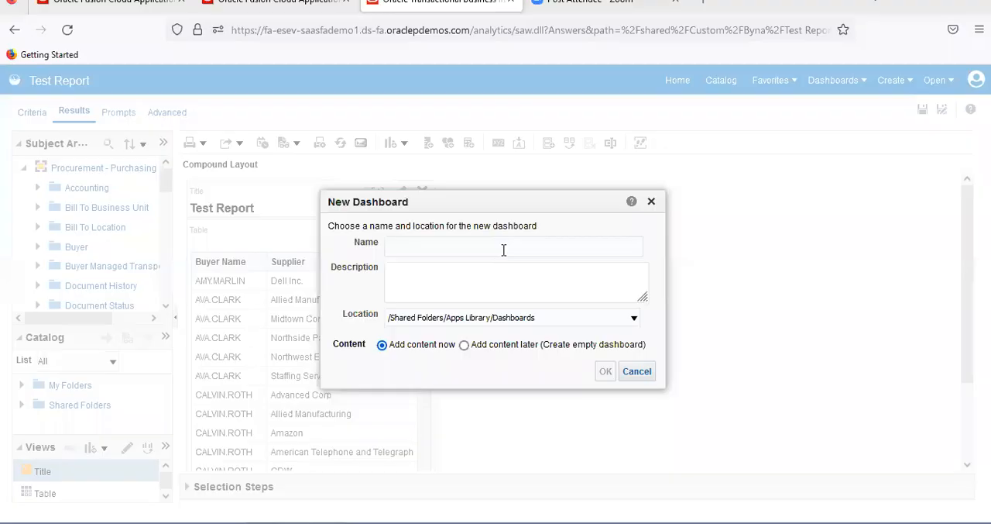
pyautogui.write('T')
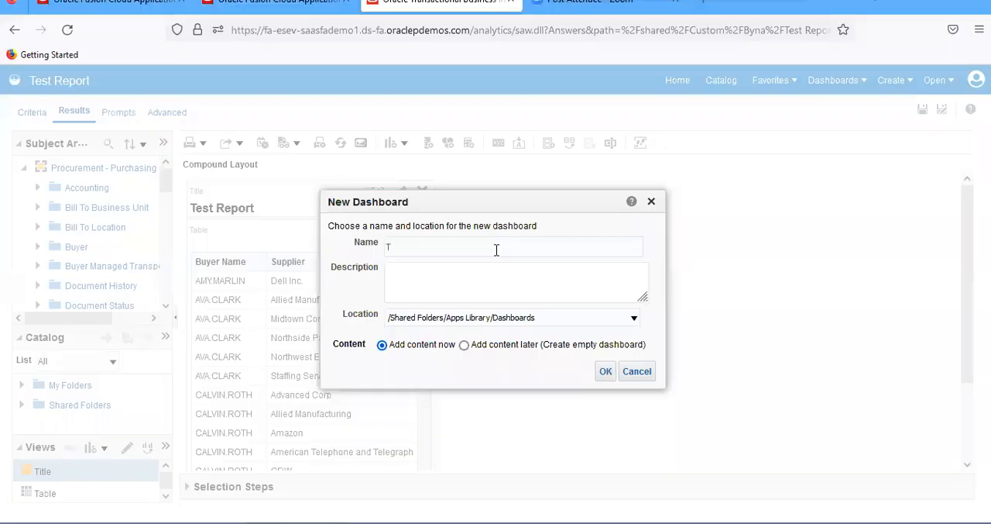
pyautogui.write('est DashBoard')
# Copy the dashboard name into the description and create the dashboard with content added now
pyautogui.moveTo(496, 249); pyautogui.dragTo(372, 246)
pyautogui.hotkey('ctrl', 'c')
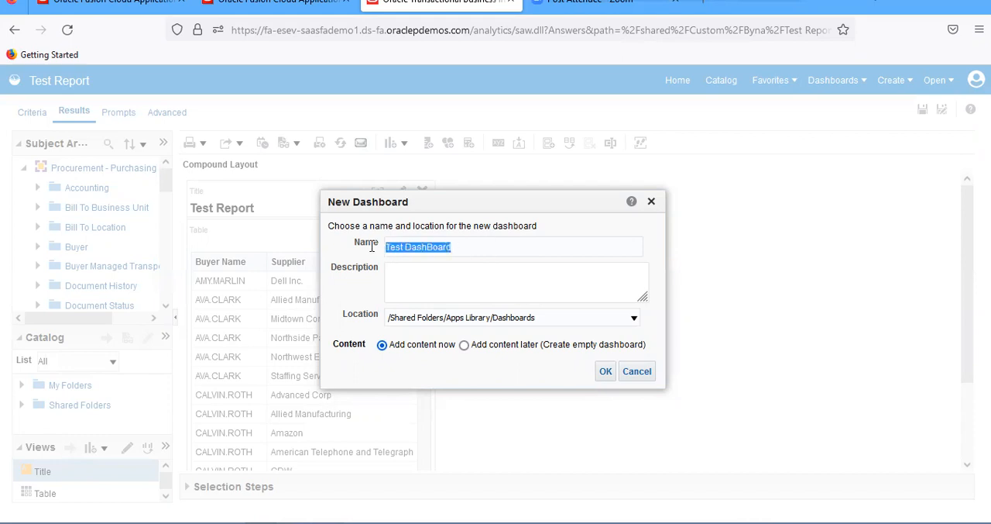
pyautogui.click(410, 285)
pyautogui.hotkey('ctrl', 'v')
pyautogui.click(603, 371)
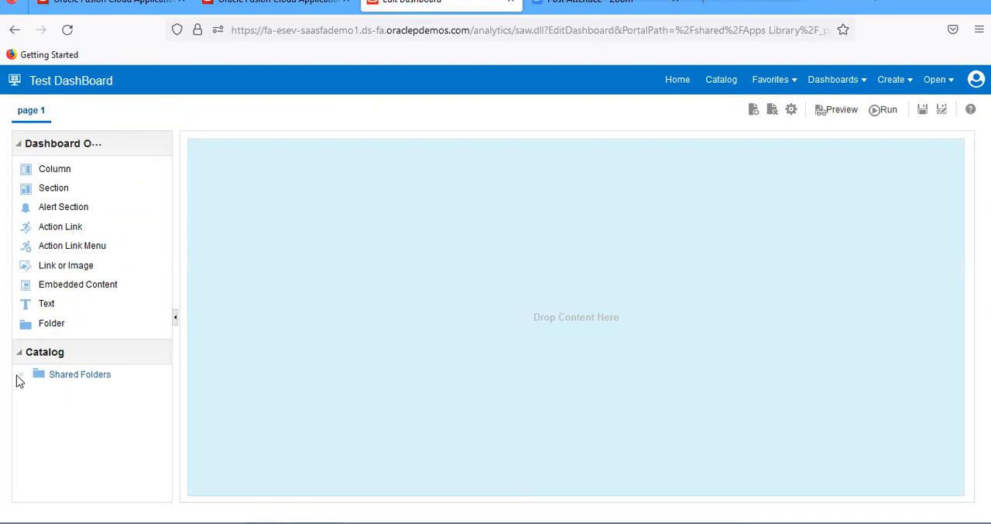
# Place Test prompt and, below it, Test Report from the shared Custom/Byna folder on page 1, and save the dashboard
pyautogui.click(19, 377)
pyautogui.scroll(-3, 165, 389)
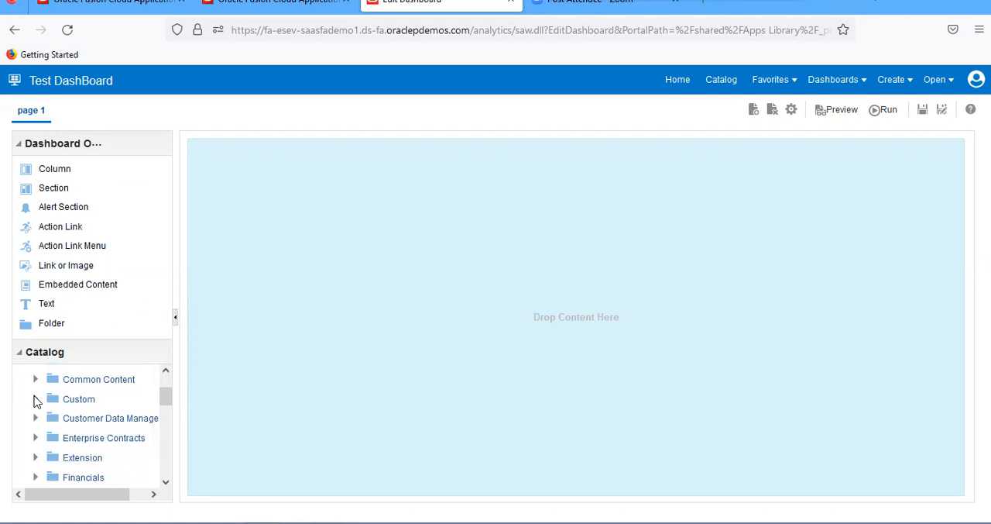
pyautogui.click(35, 399)
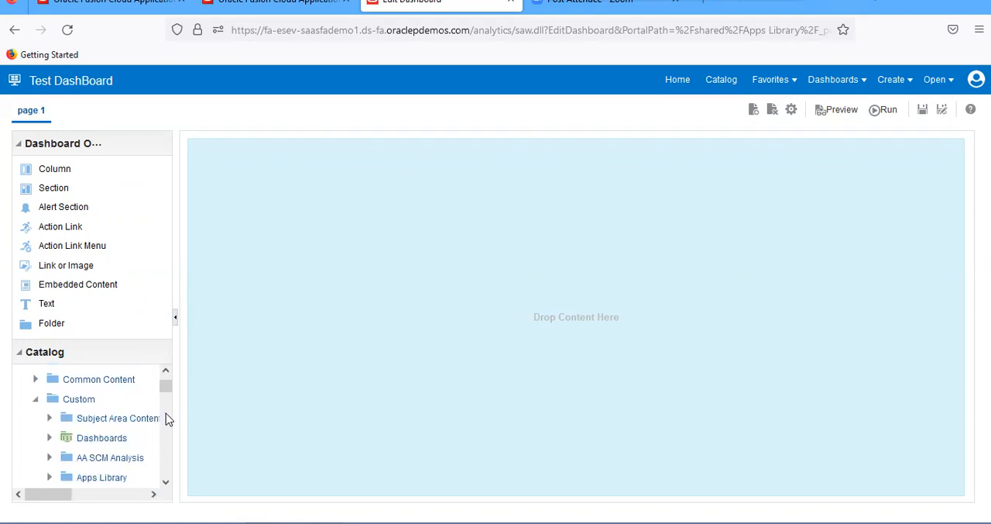
pyautogui.scroll(-5, 165, 391)
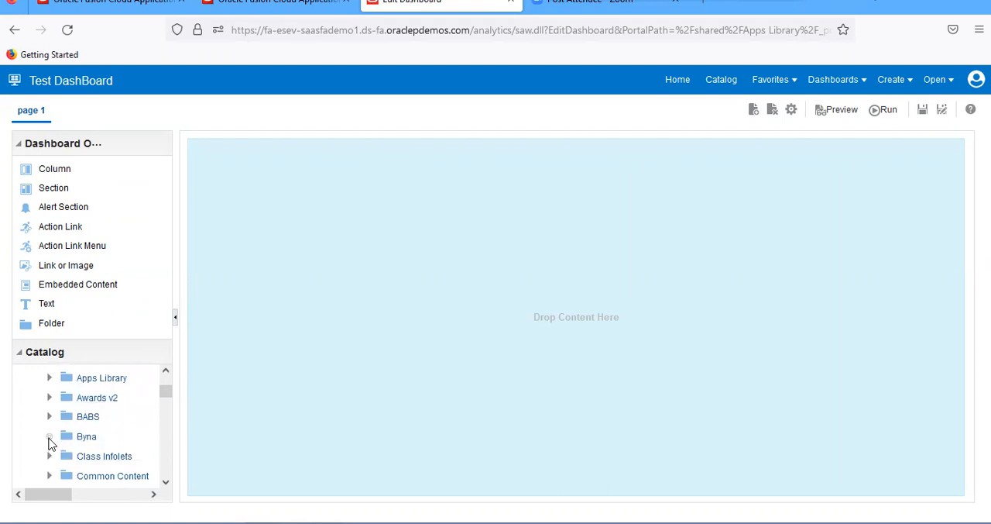
pyautogui.click(49, 436)
pyautogui.scroll(-3, 165, 393)
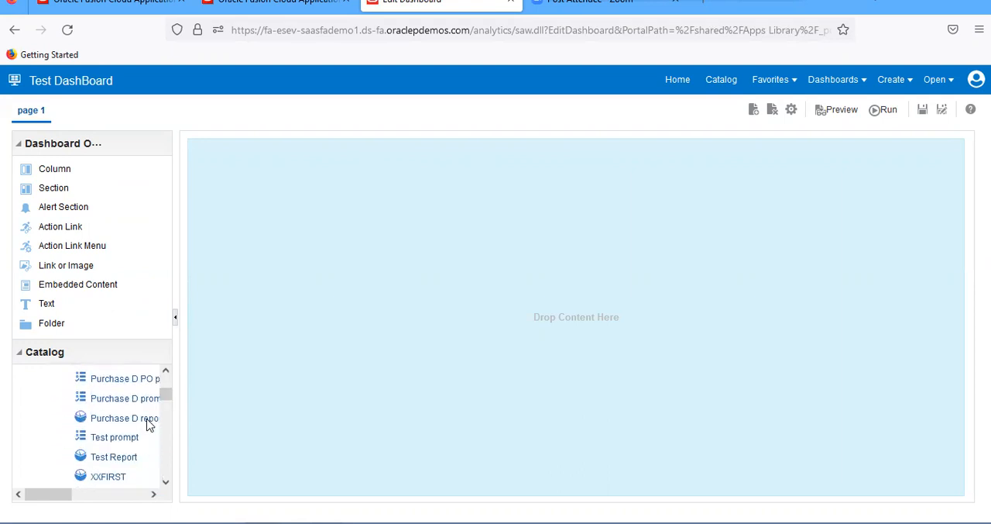
pyautogui.moveTo(124, 438); pyautogui.dragTo(571, 162)
pyautogui.moveTo(128, 456); pyautogui.dragTo(620, 327)
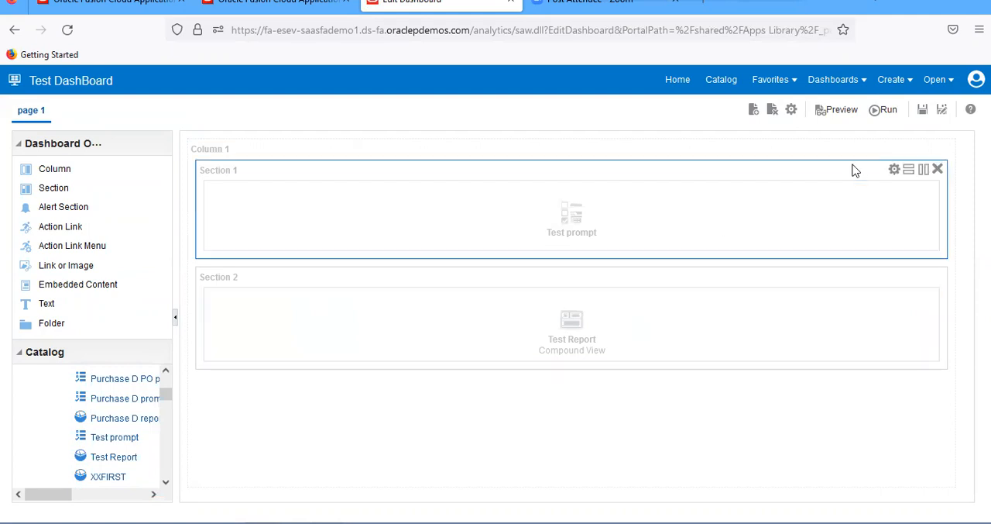
pyautogui.click(921, 118)
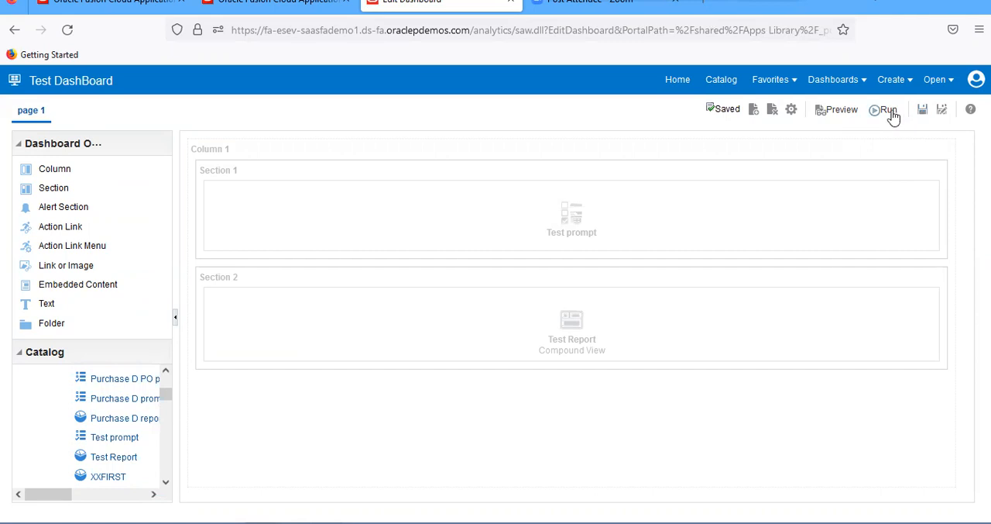
# Run the dashboard and apply a buyer's name in the Buyer prompt to test how the report is filtered
pyautogui.click(890, 111)
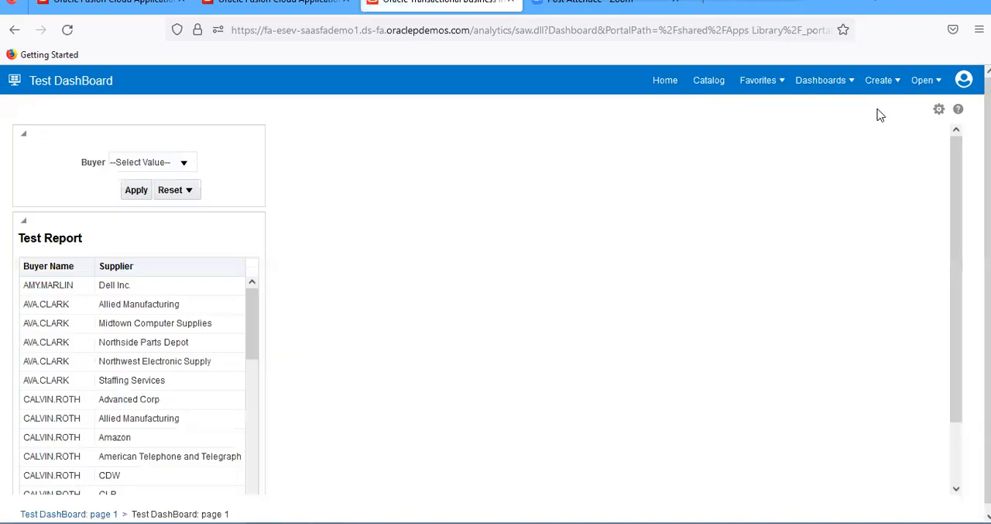
pyautogui.click(184, 164)
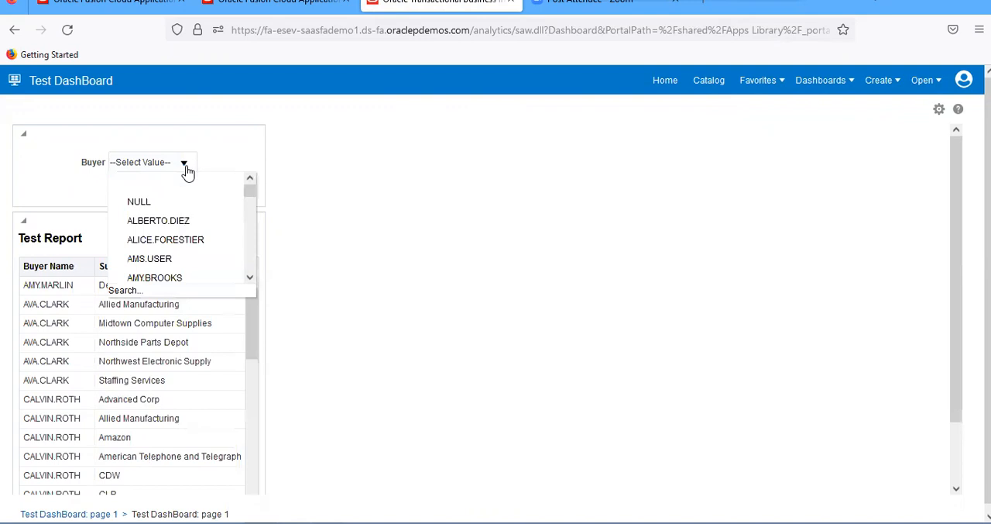
pyautogui.moveTo(250, 199); pyautogui.dragTo(254, 208)
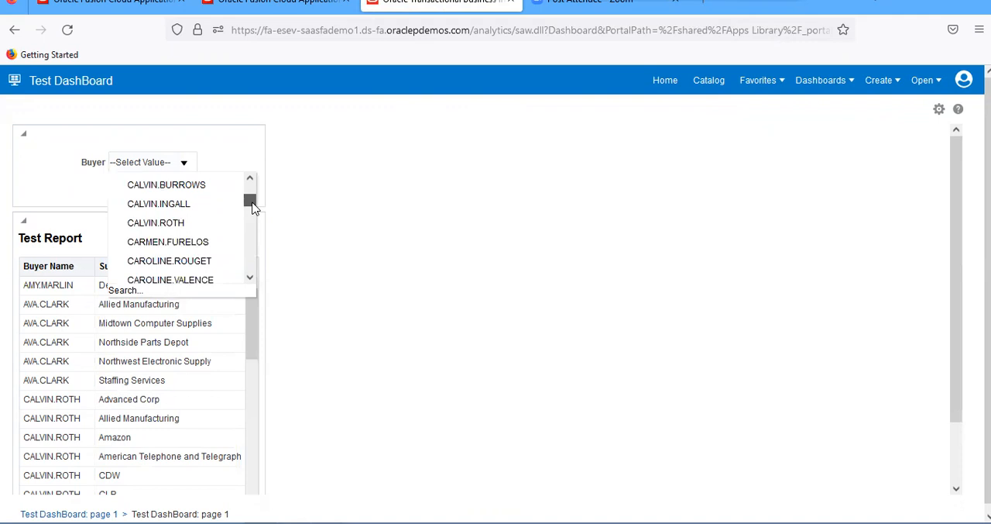
pyautogui.click(177, 231)
pyautogui.click(136, 191)
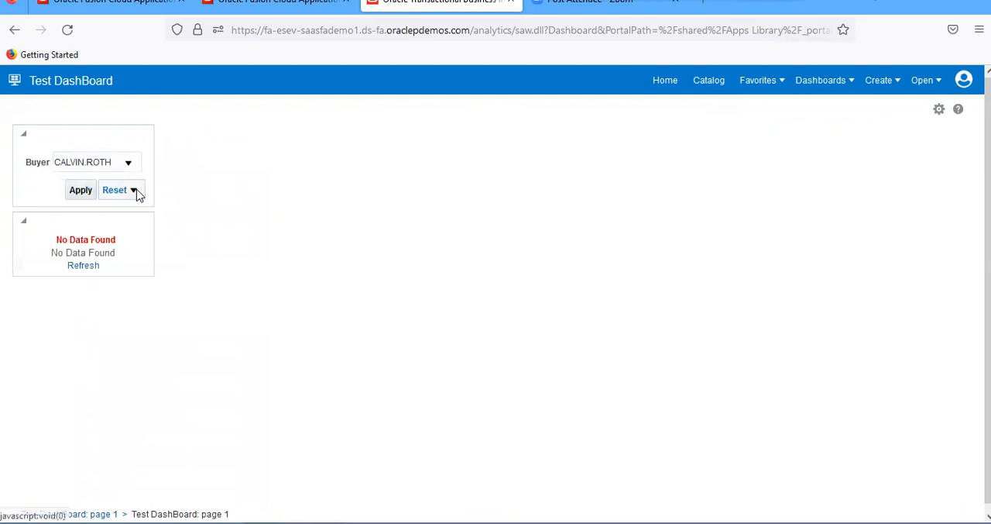
pyautogui.click(128, 163)
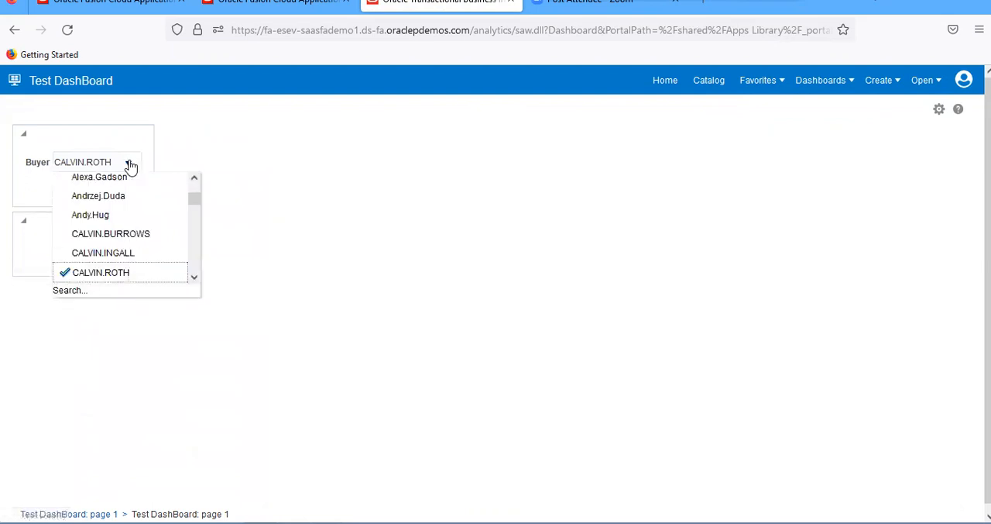
pyautogui.click(214, 155)
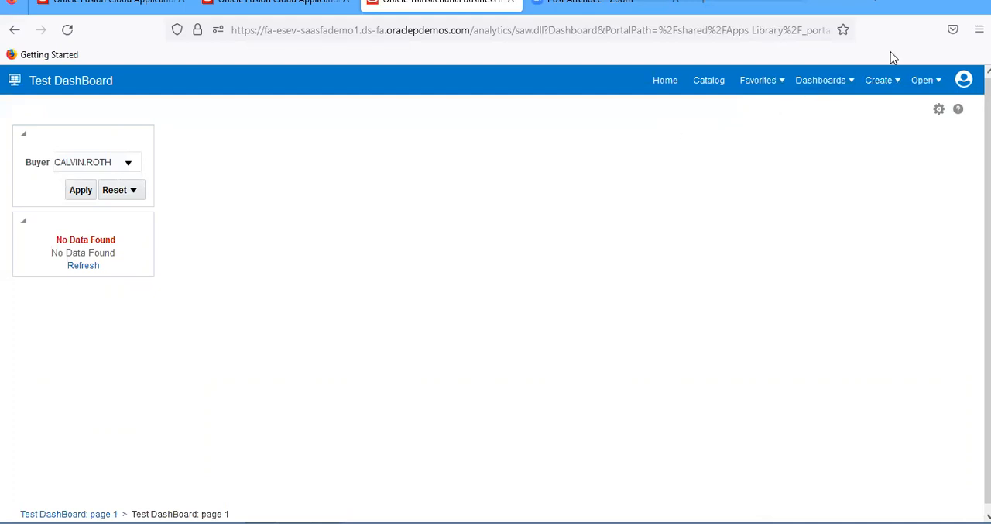
# Open the catalog from the running dashboard
pyautogui.click(713, 87)
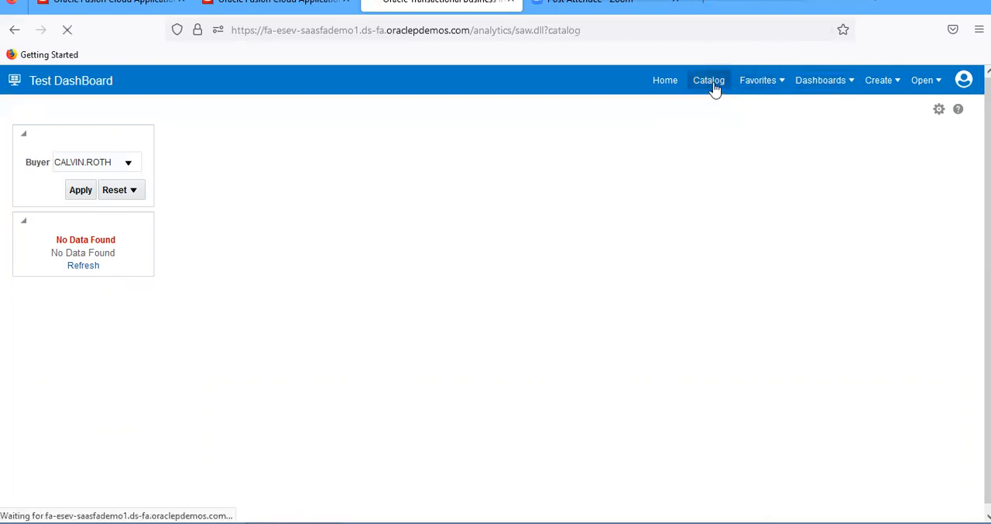